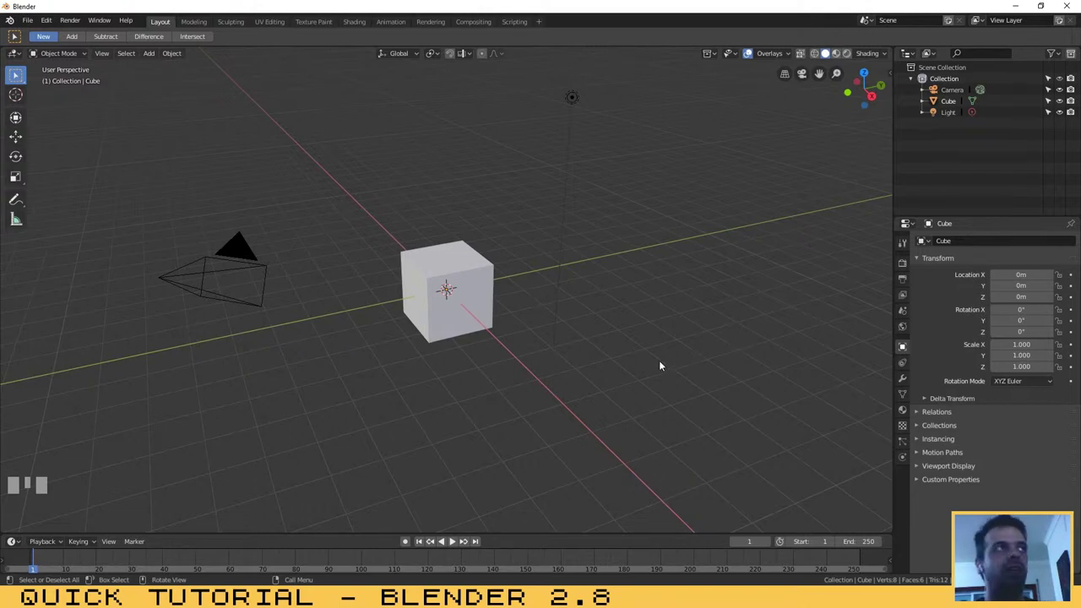
# - Delete the default Camera, Cube and Light from the scene
pyautogui.click(236, 273)
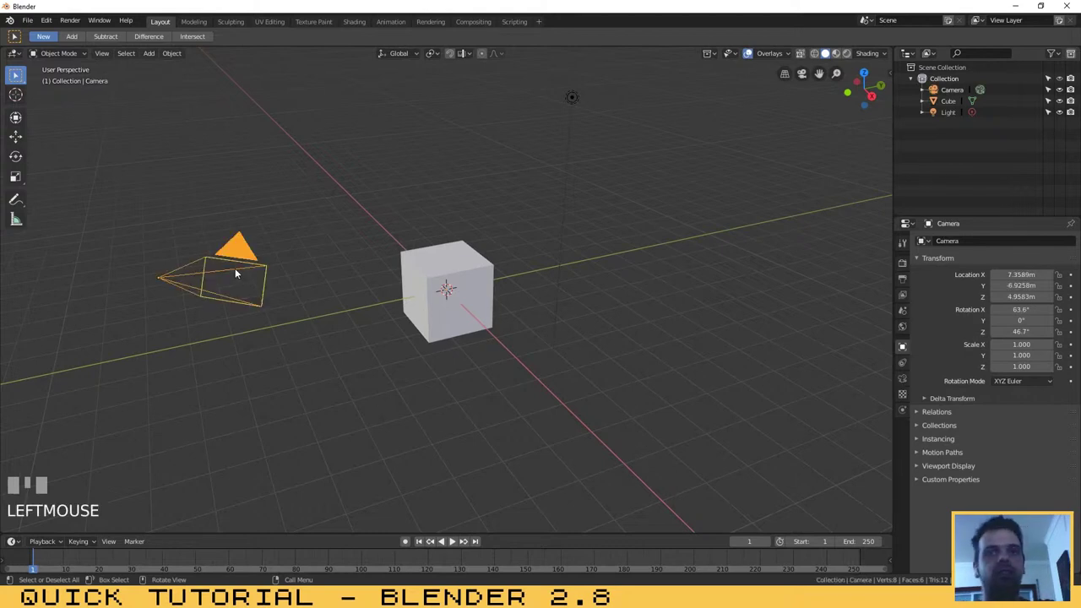
pyautogui.press('Delete')
pyautogui.click(455, 274)
pyautogui.press('Delete')
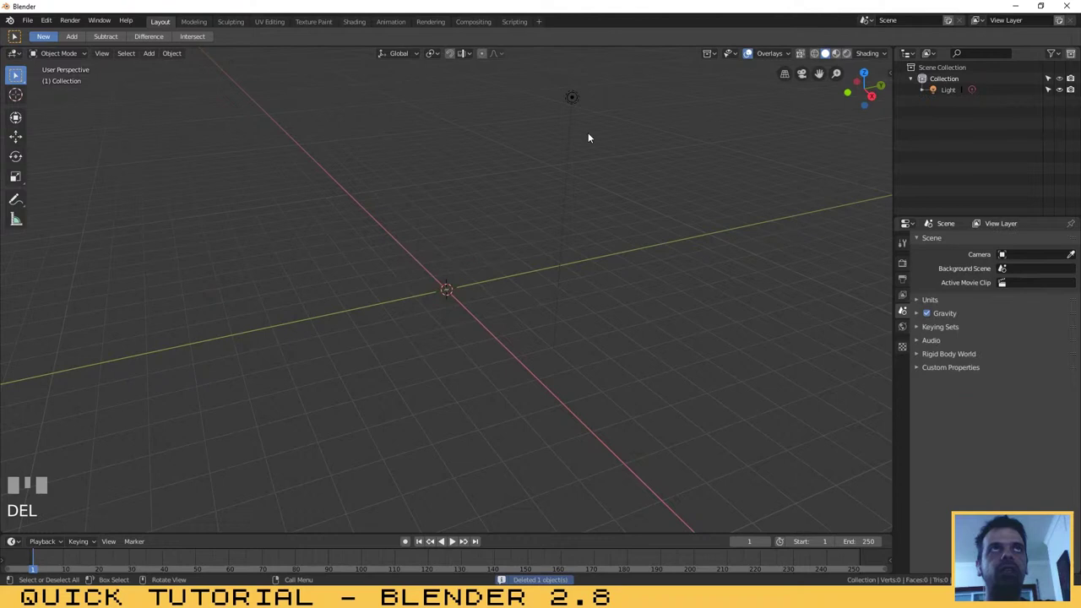
pyautogui.click(573, 98)
pyautogui.press('Delete')
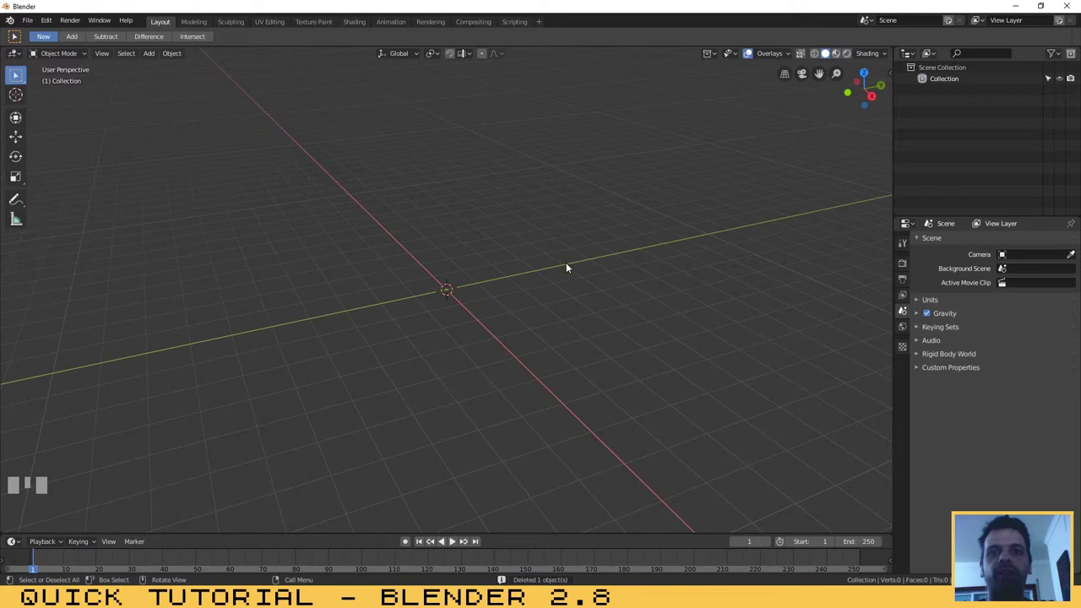
pyautogui.click(1040, 6)
pyautogui.moveTo(22, 30); pyautogui.dragTo(47, 109)
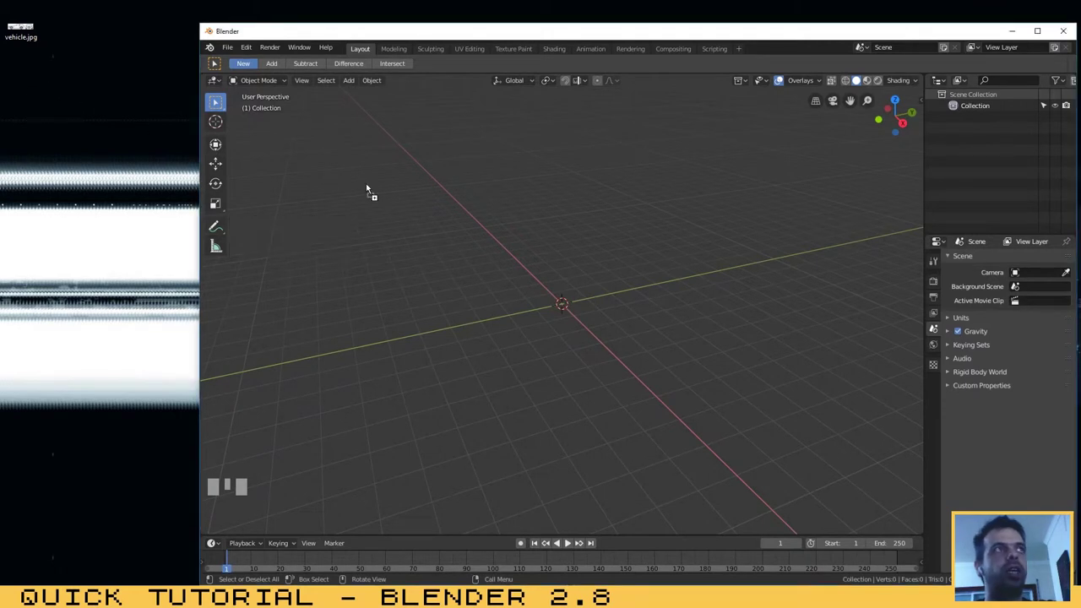
pyautogui.moveTo(46, 108); pyautogui.dragTo(598, 273)
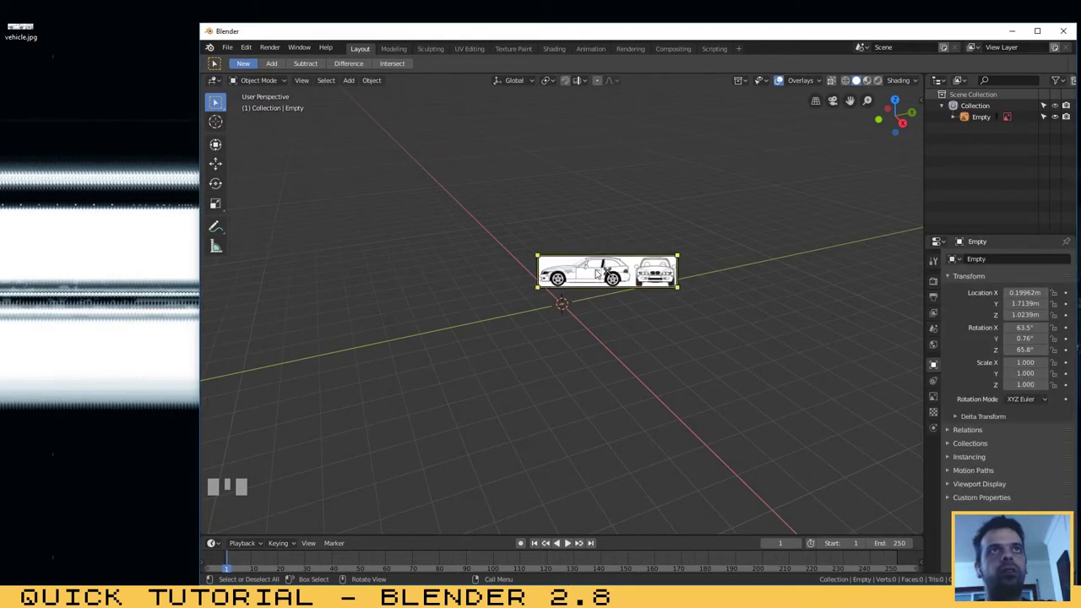
pyautogui.click(1038, 31)
pyautogui.moveTo(473, 282)
pyautogui.mouseDown(button='middle')
pyautogui.moveTo(446, 293)
pyautogui.moveTo(465, 302)
pyautogui.moveTo(552, 282)
pyautogui.moveTo(429, 297)
pyautogui.moveTo(462, 296)
pyautogui.moveTo(490, 321)
pyautogui.moveTo(337, 213)
pyautogui.mouseUp(button='middle')
pyautogui.moveTo(394, 309)
pyautogui.mouseDown(button='middle')
pyautogui.moveTo(490, 338)
pyautogui.moveTo(478, 339)
pyautogui.mouseUp(button='middle')
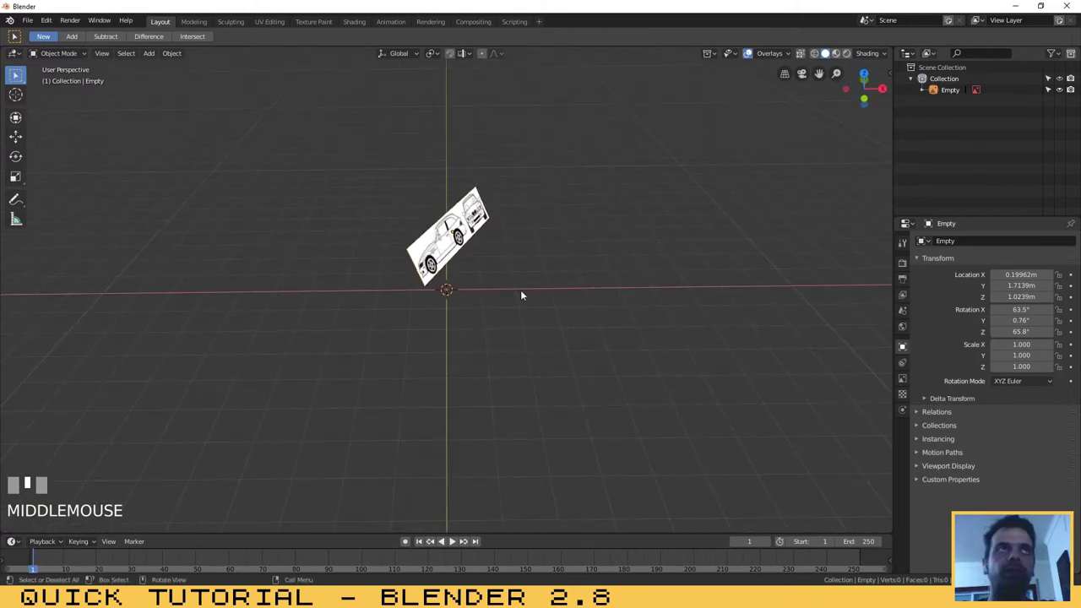
pyautogui.moveTo(521, 294); pyautogui.dragTo(497, 296, button='middle')
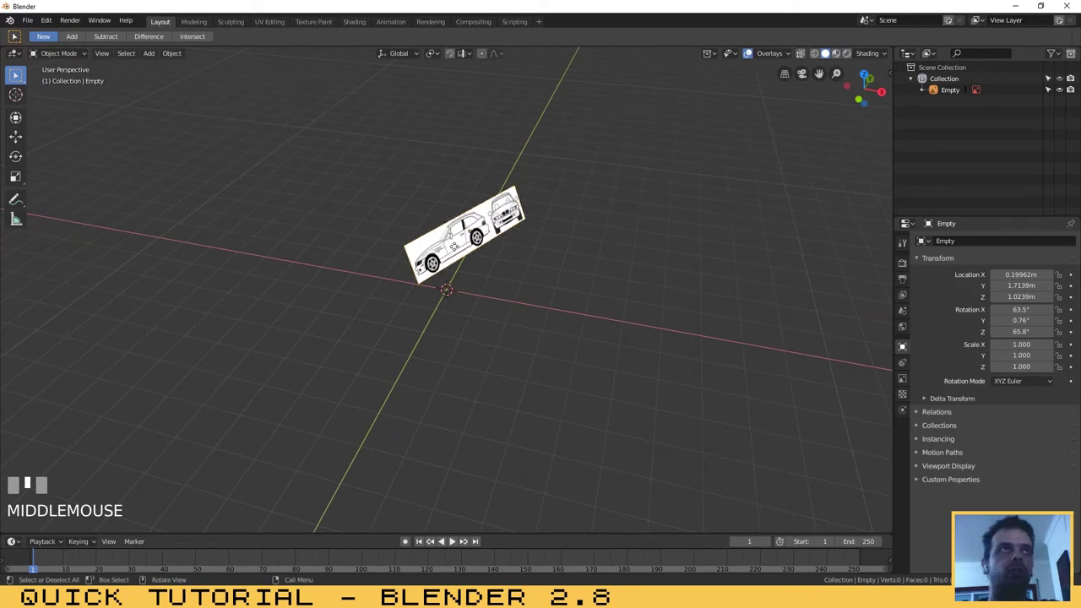
pyautogui.click(453, 245)
pyautogui.press('Delete')
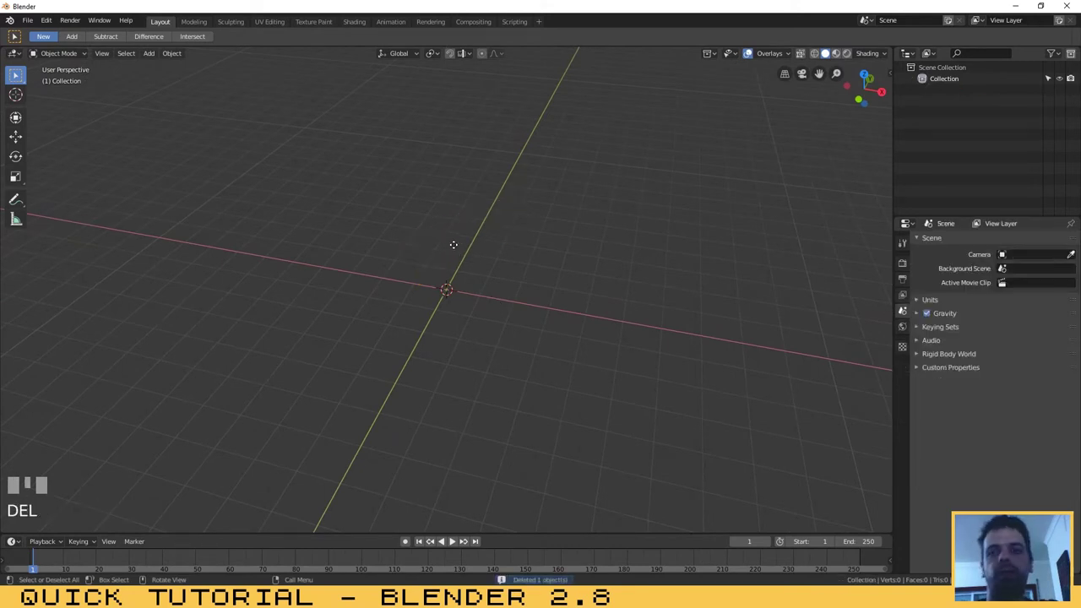
# - Drop vehicle.jpg into the front orthographic view as an upright image empty
pyautogui.press('KP_1')
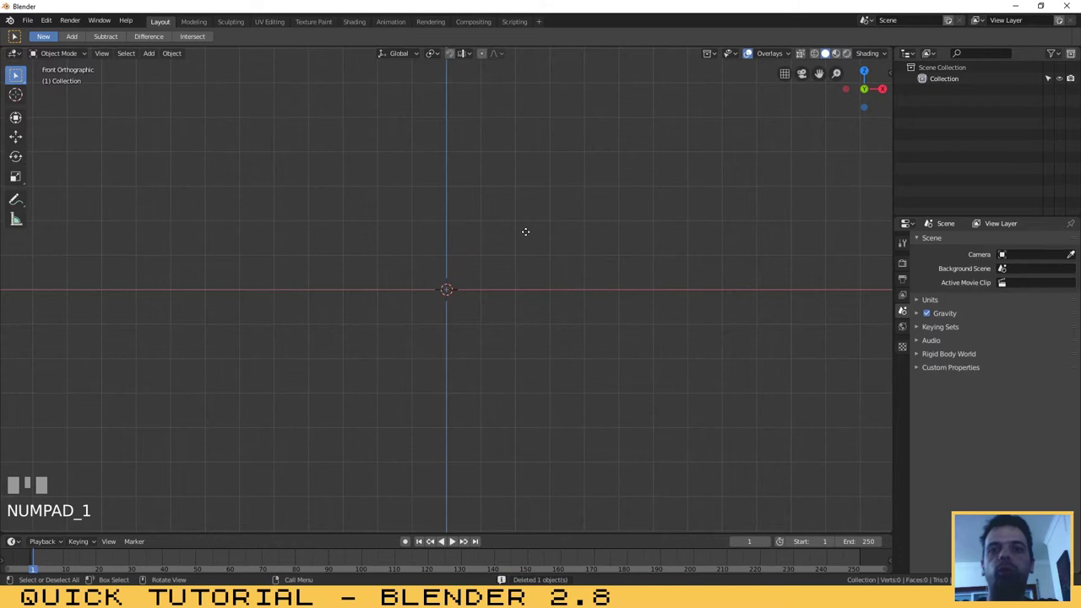
pyautogui.scroll(2, 413, 263)
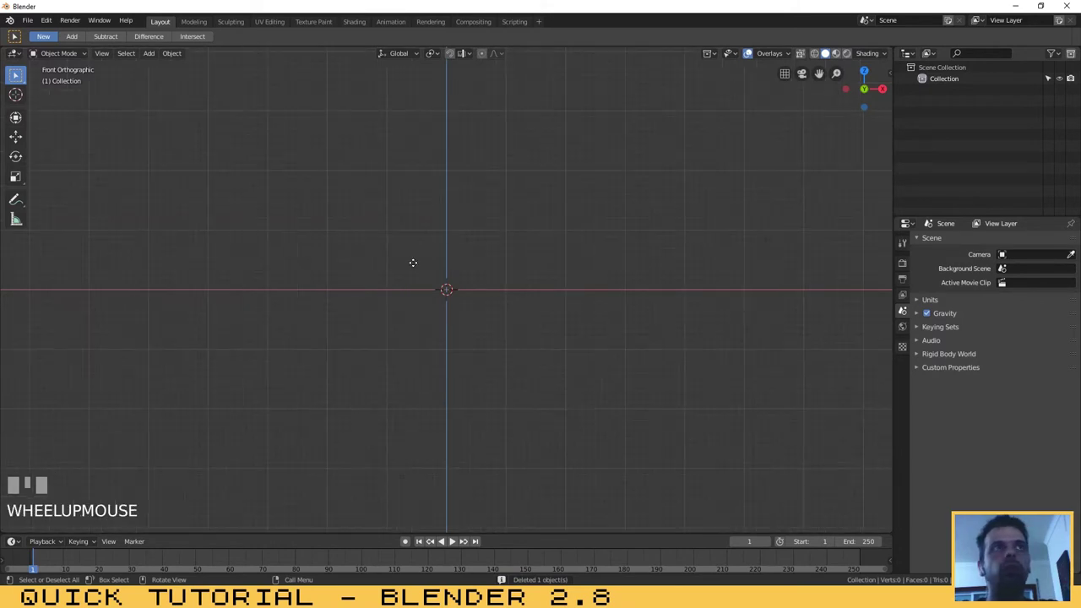
pyautogui.click(1041, 6)
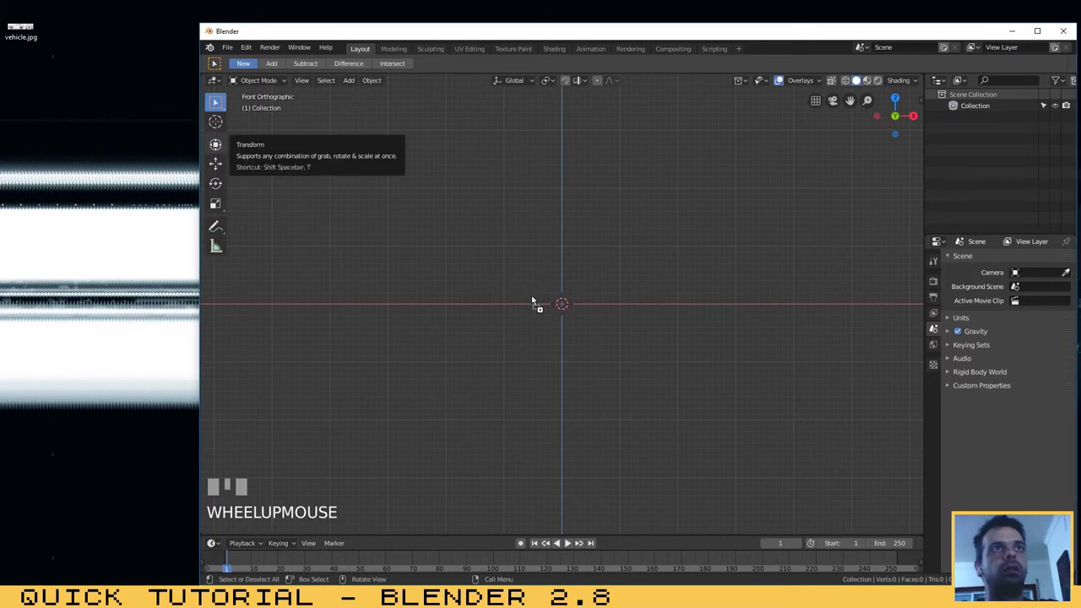
pyautogui.moveTo(532, 301); pyautogui.dragTo(549, 305)
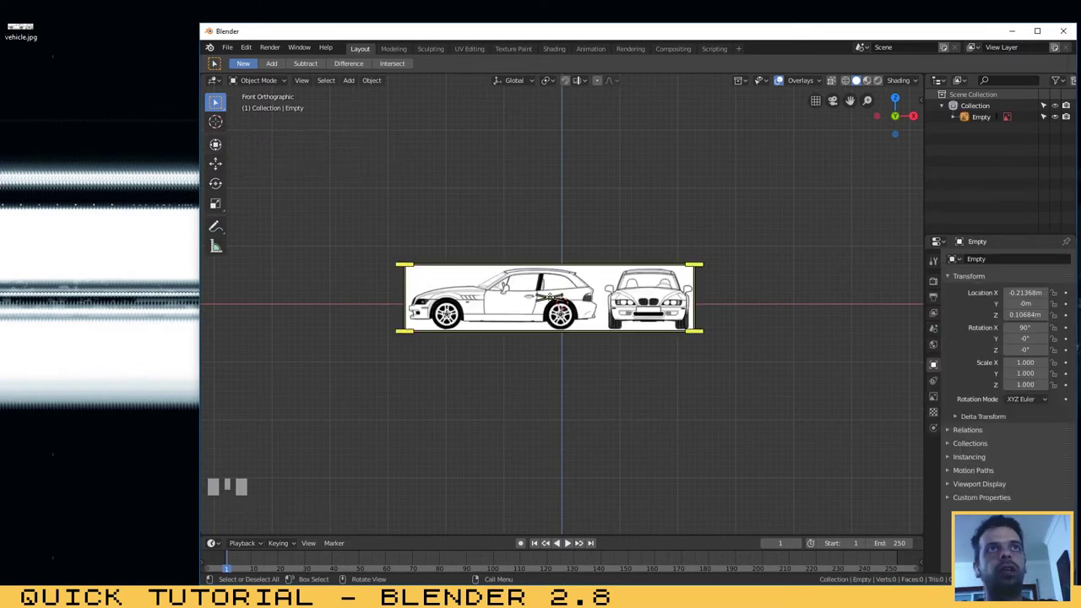
pyautogui.click(1037, 30)
pyautogui.moveTo(306, 300); pyautogui.dragTo(397, 338, button='middle')
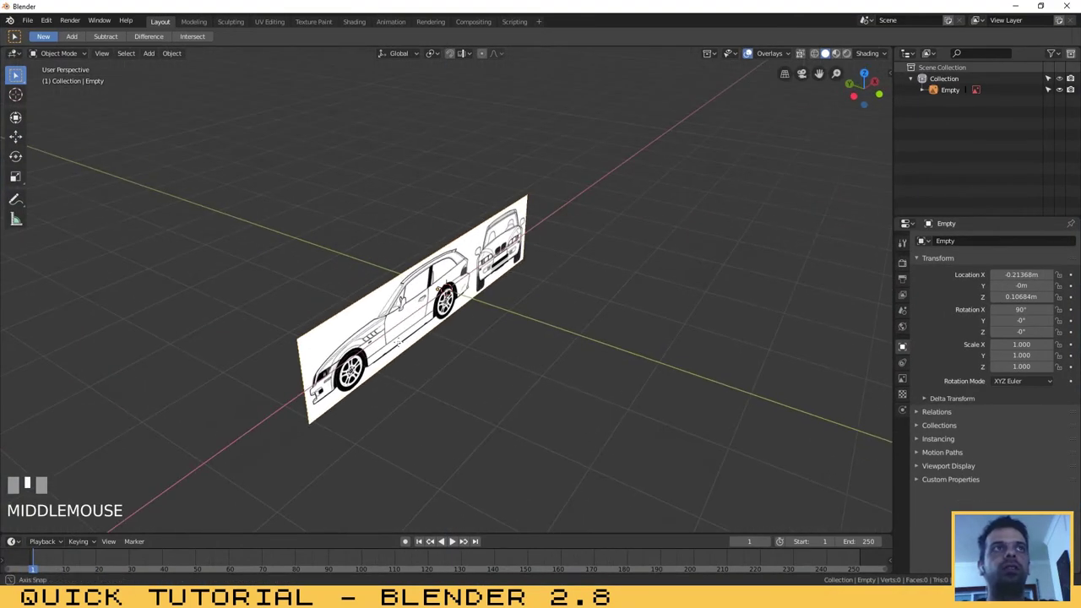
pyautogui.click(309, 429)
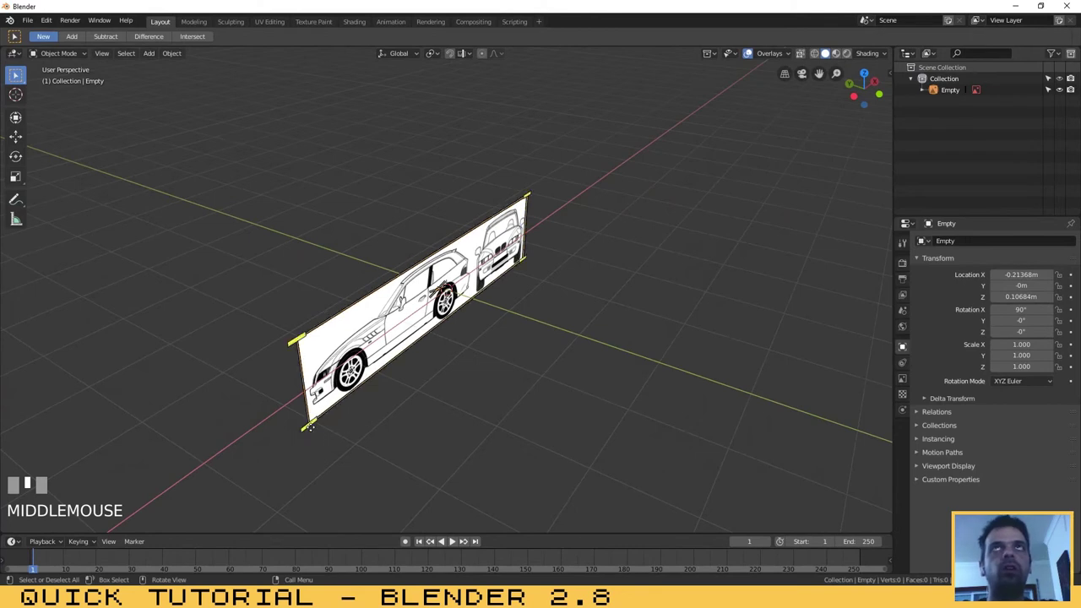